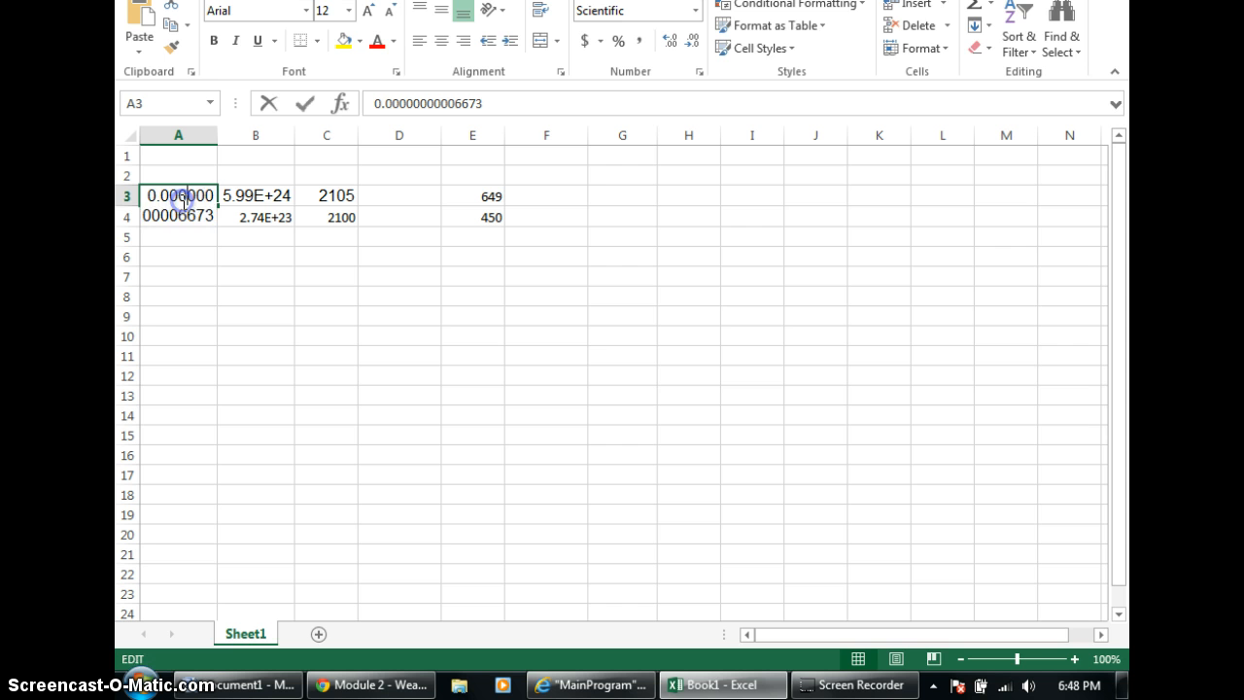
Enter the gravitational constant in cell A3 in scientific notation as 6.673E-11.
left_click(182, 198)
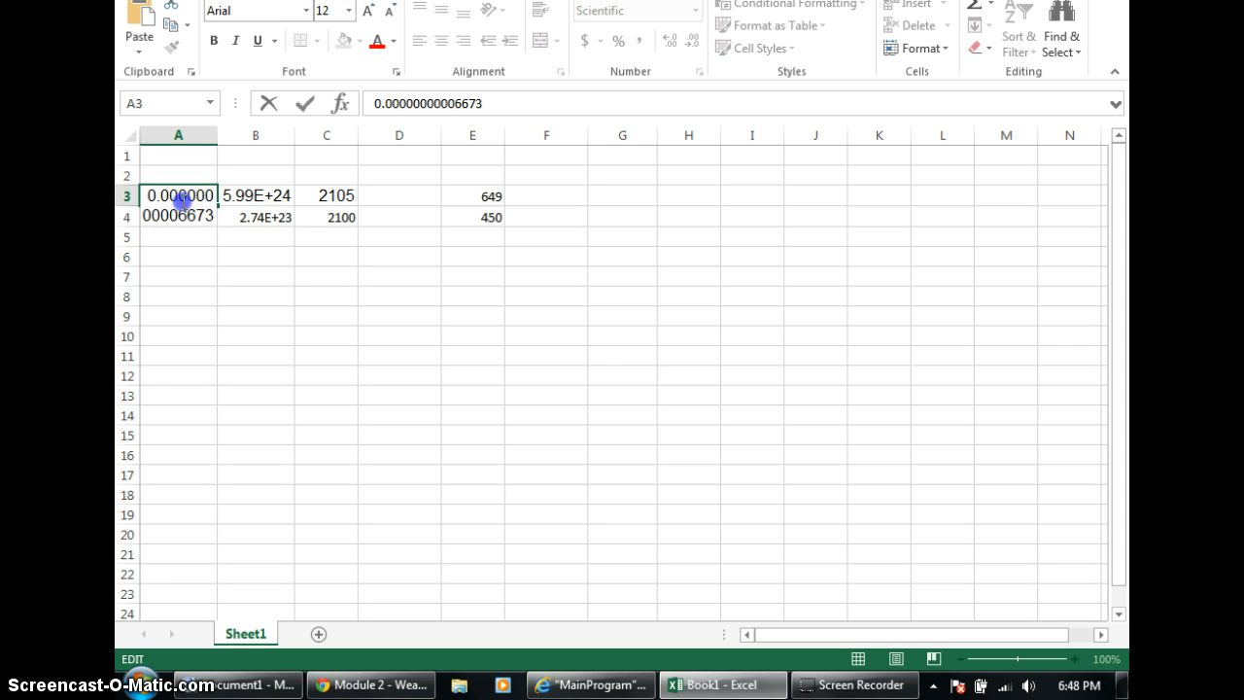
left_click(186, 217)
left_click(239, 153)
left_click(175, 199)
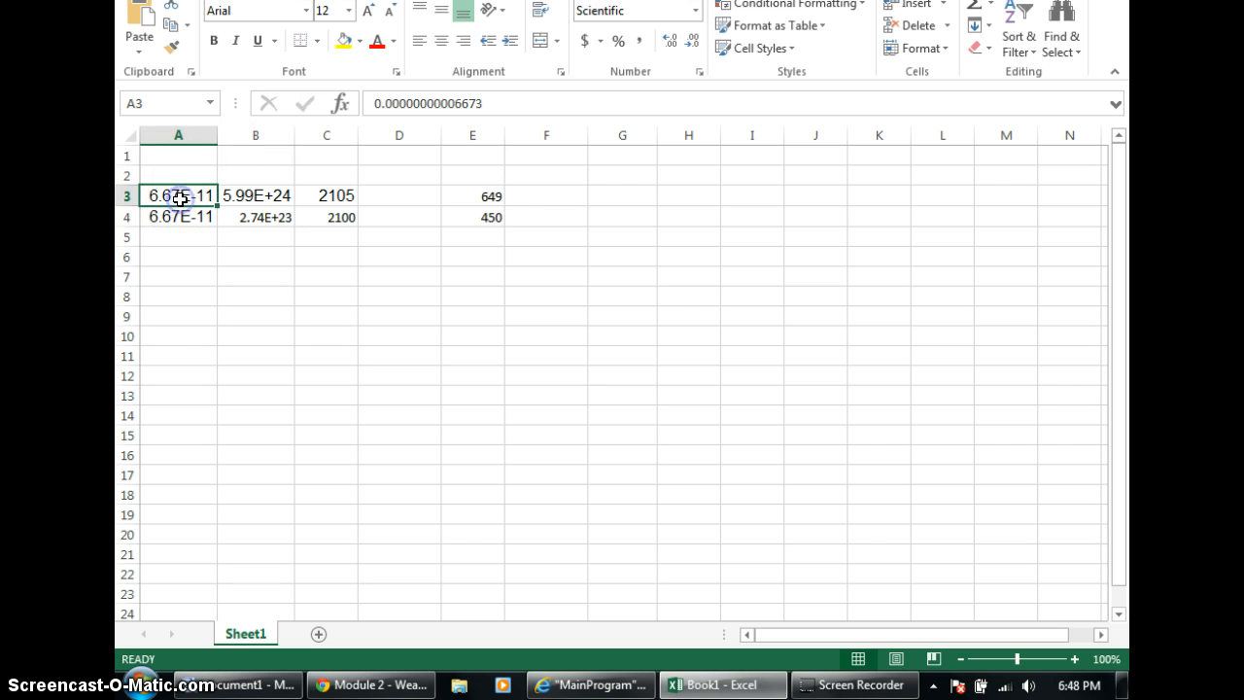
type("6.673E")
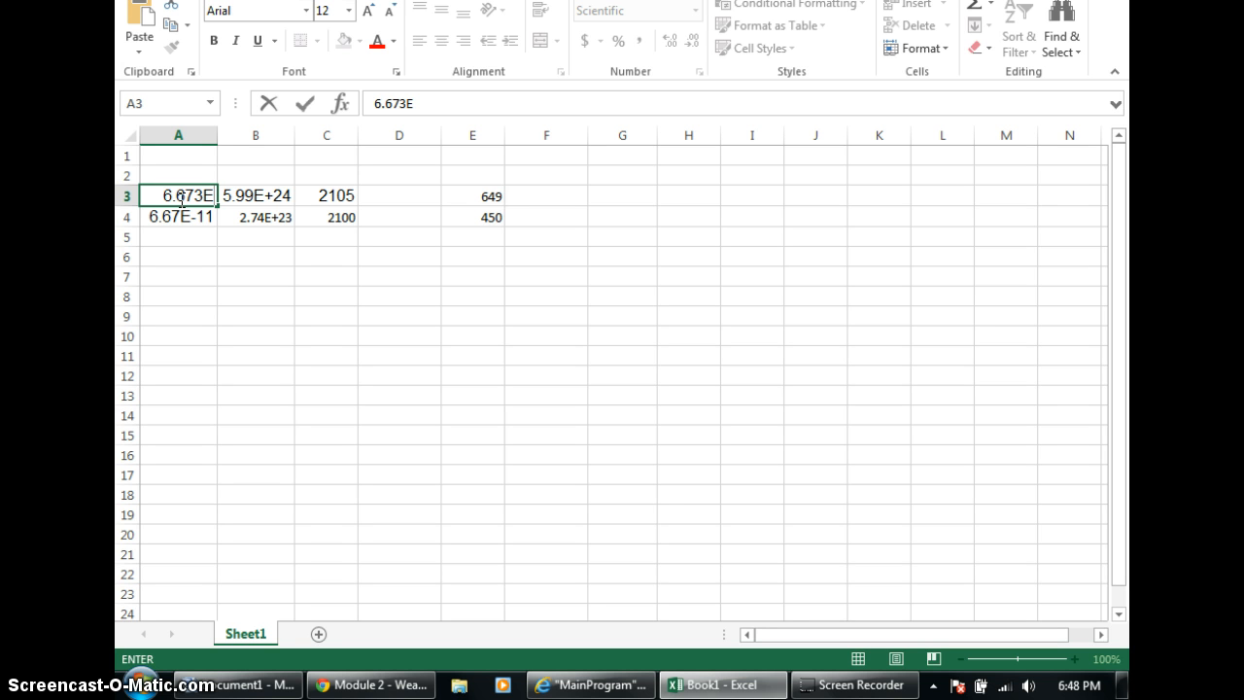
type("11")
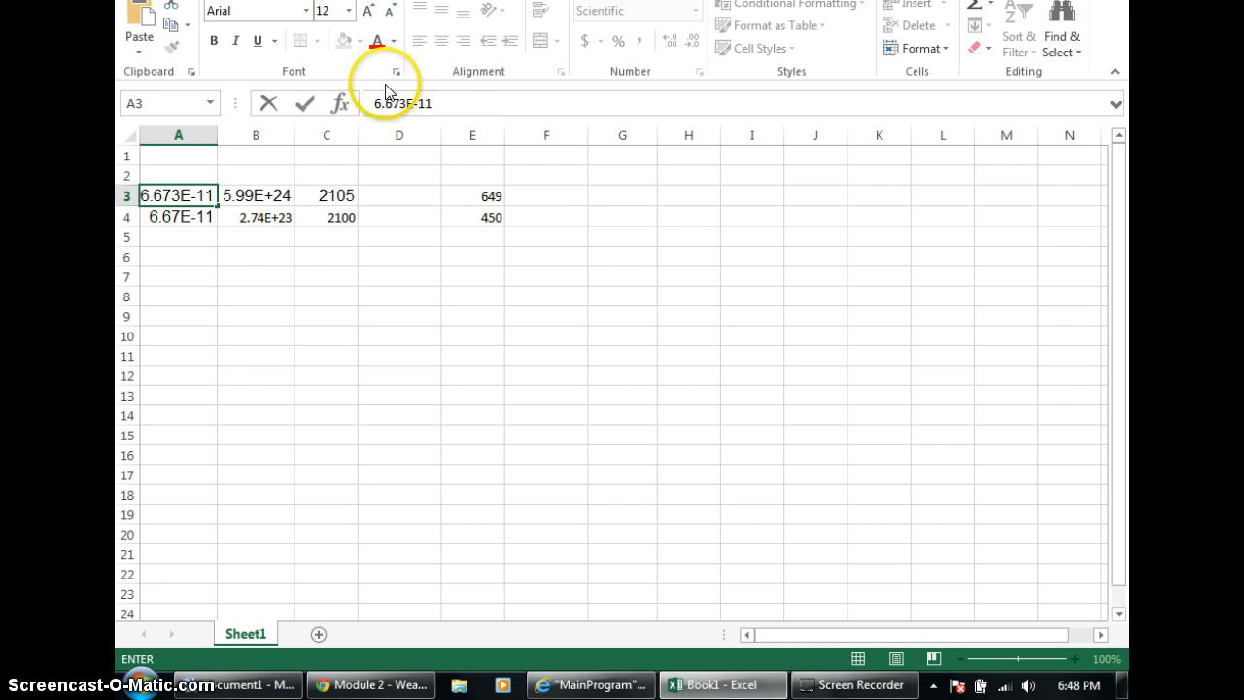
left_click(266, 196)
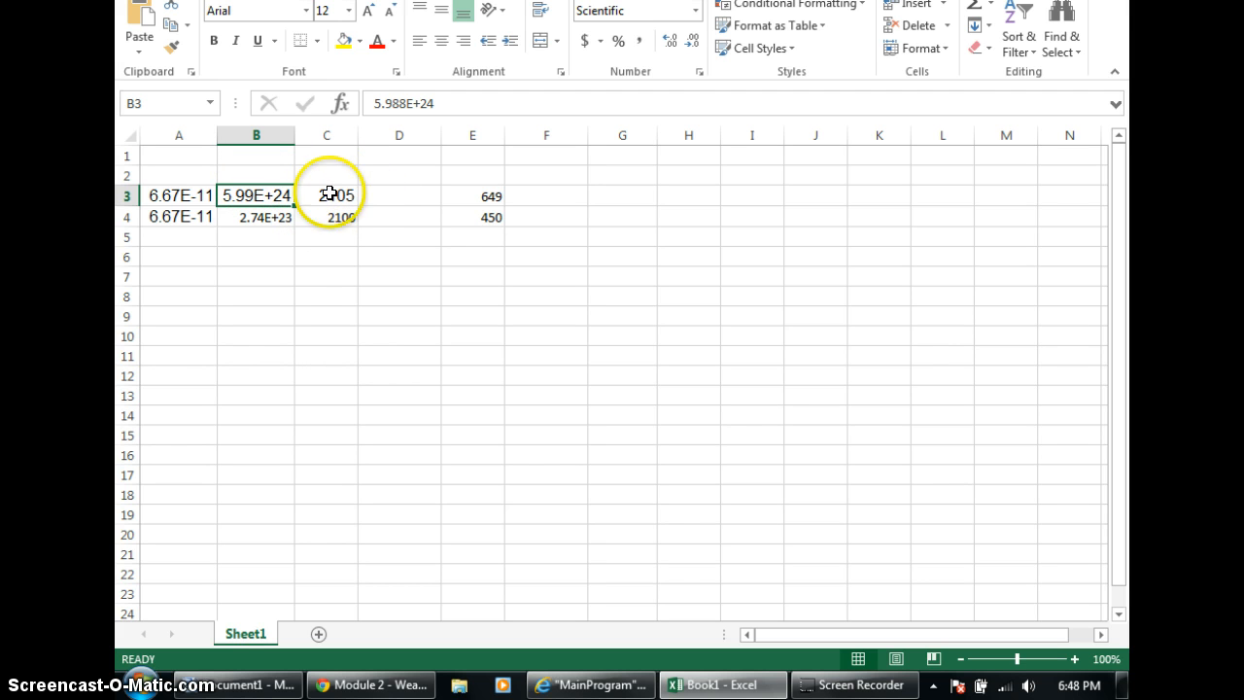
left_click(267, 255)
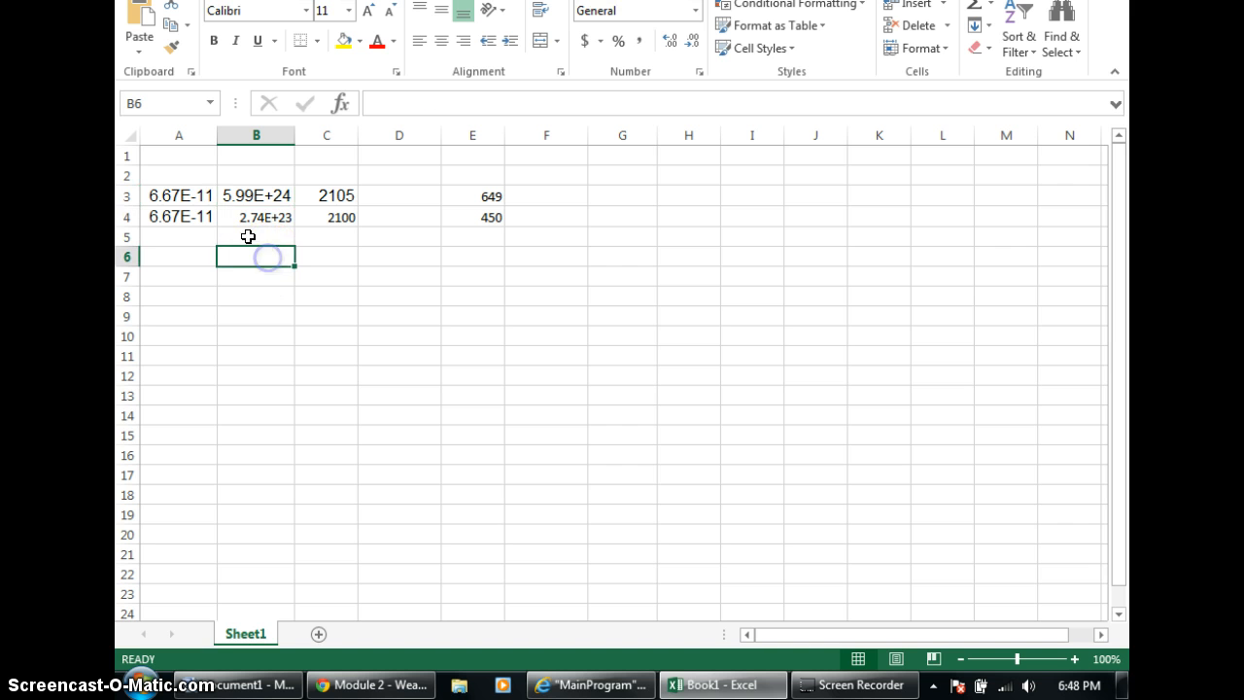
Find the PRODUCT function by searching for "product" and insert it in cell D3.
left_click(393, 199)
left_click_drag(393, 197, 199, 201)
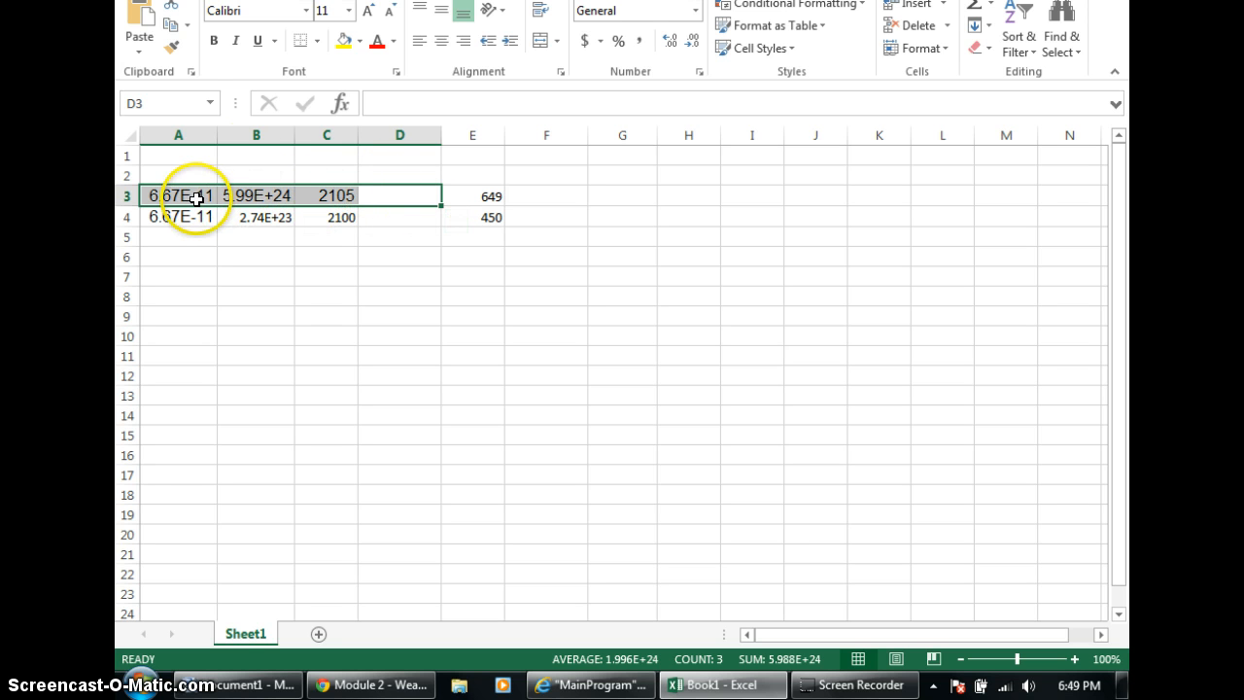
left_click(339, 104)
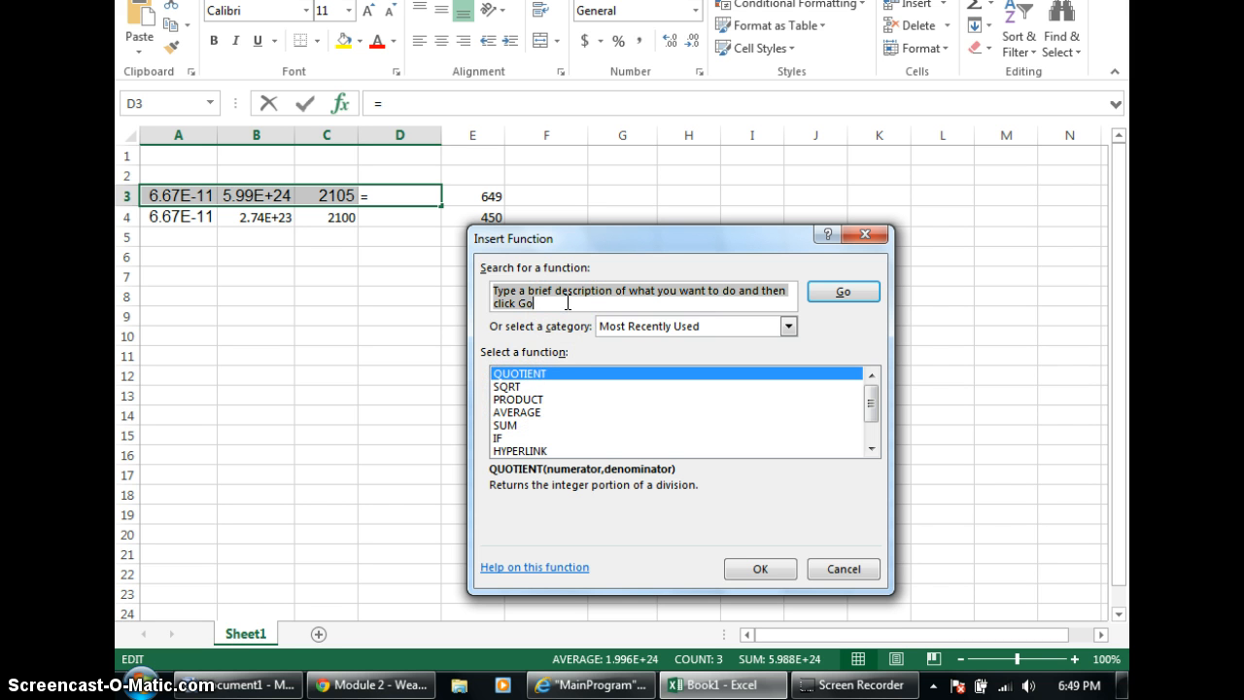
type("product")
key("Return")
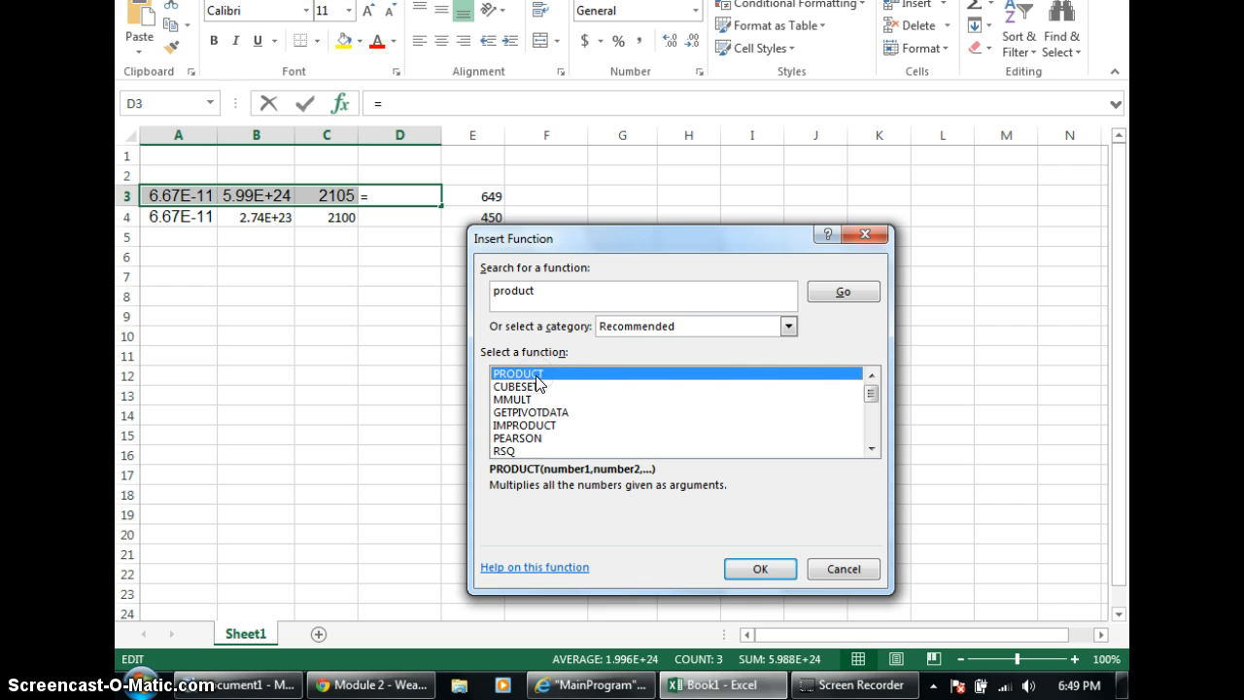
left_click(758, 570)
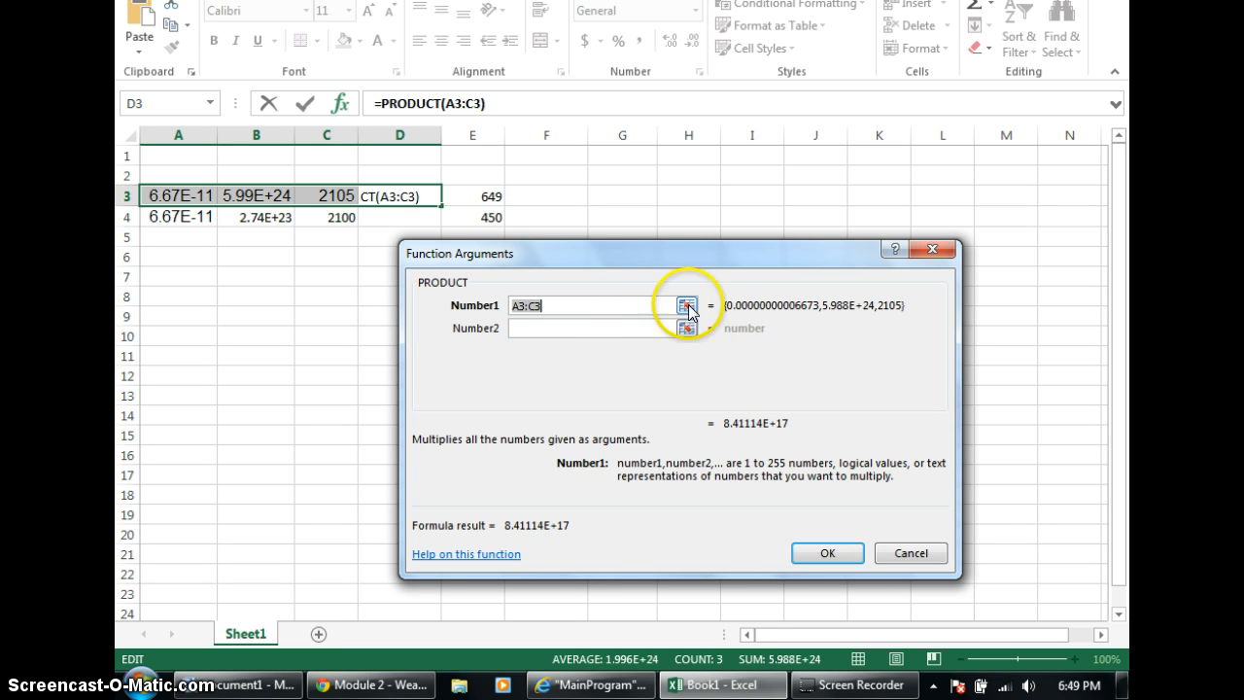
Set the PRODUCT arguments in D3 to the separate cells A3, B3 and C3, and accept the formula.
left_click(562, 301)
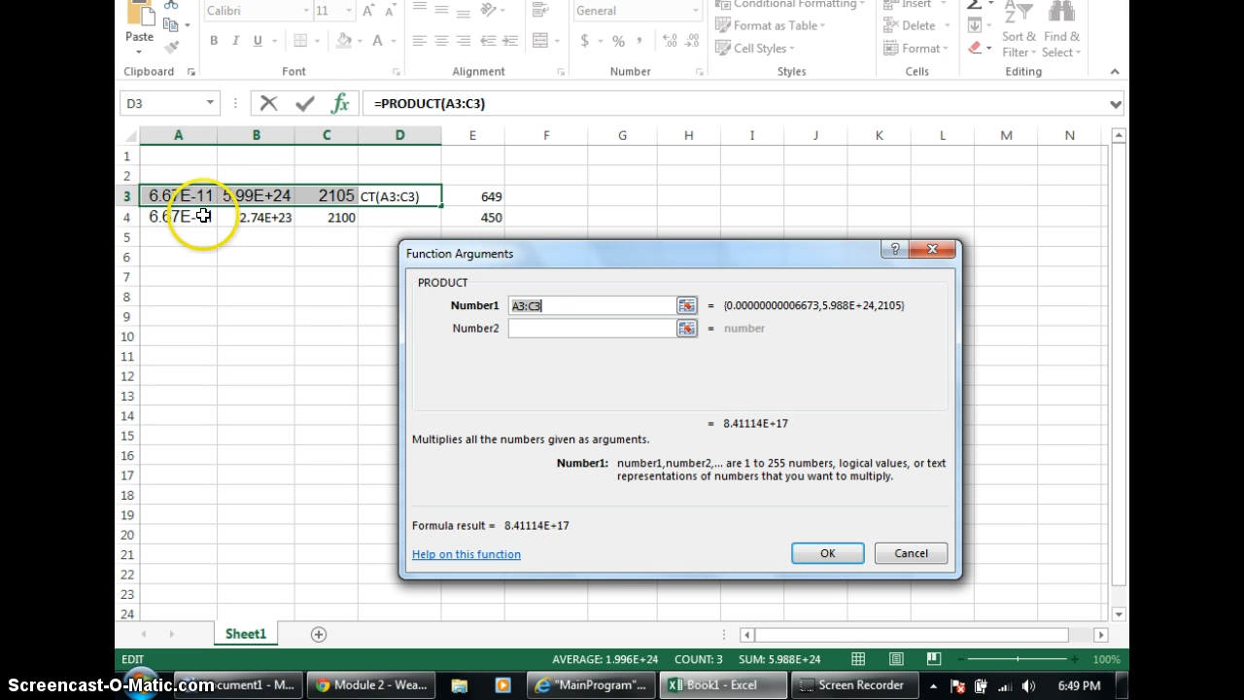
key("BackSpace")
key("BackSpace")
key("BackSpace")
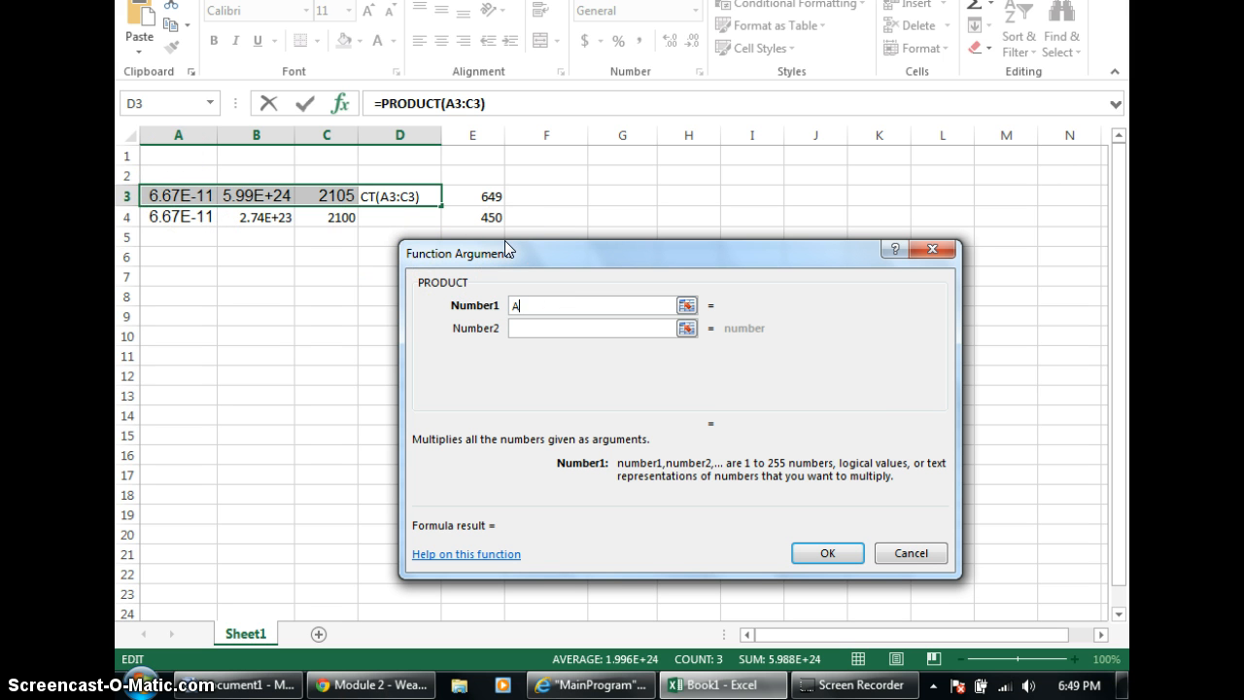
key("Tab")
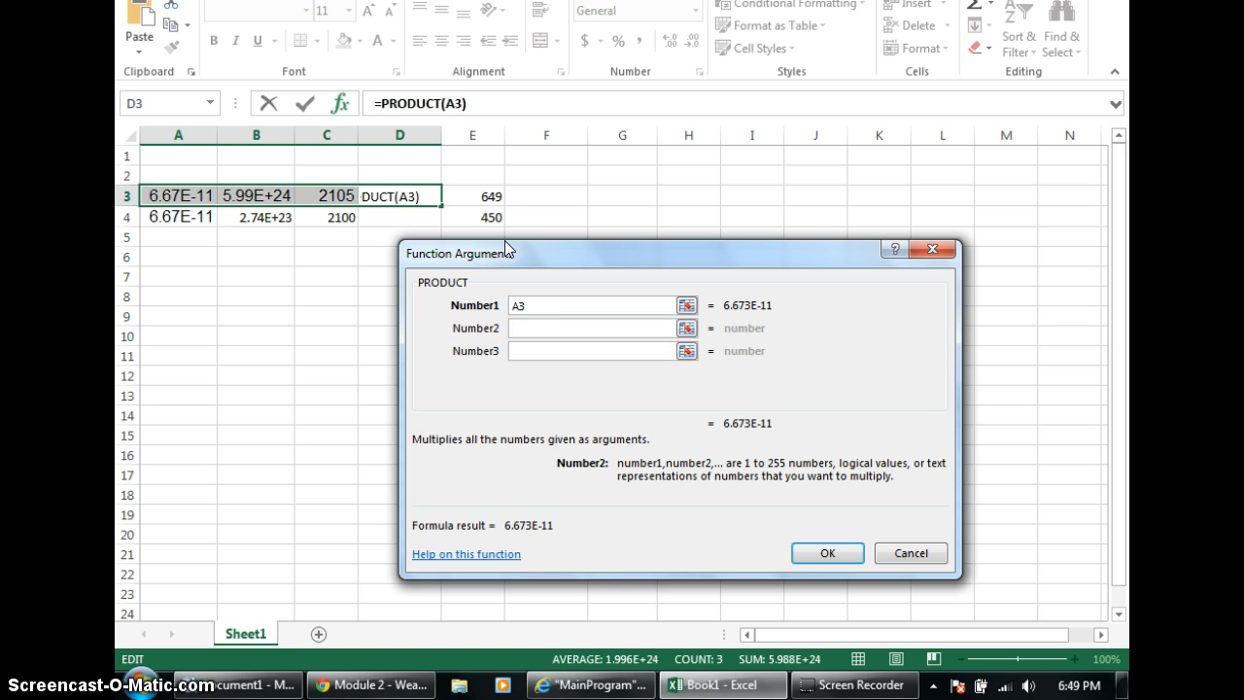
type("B3")
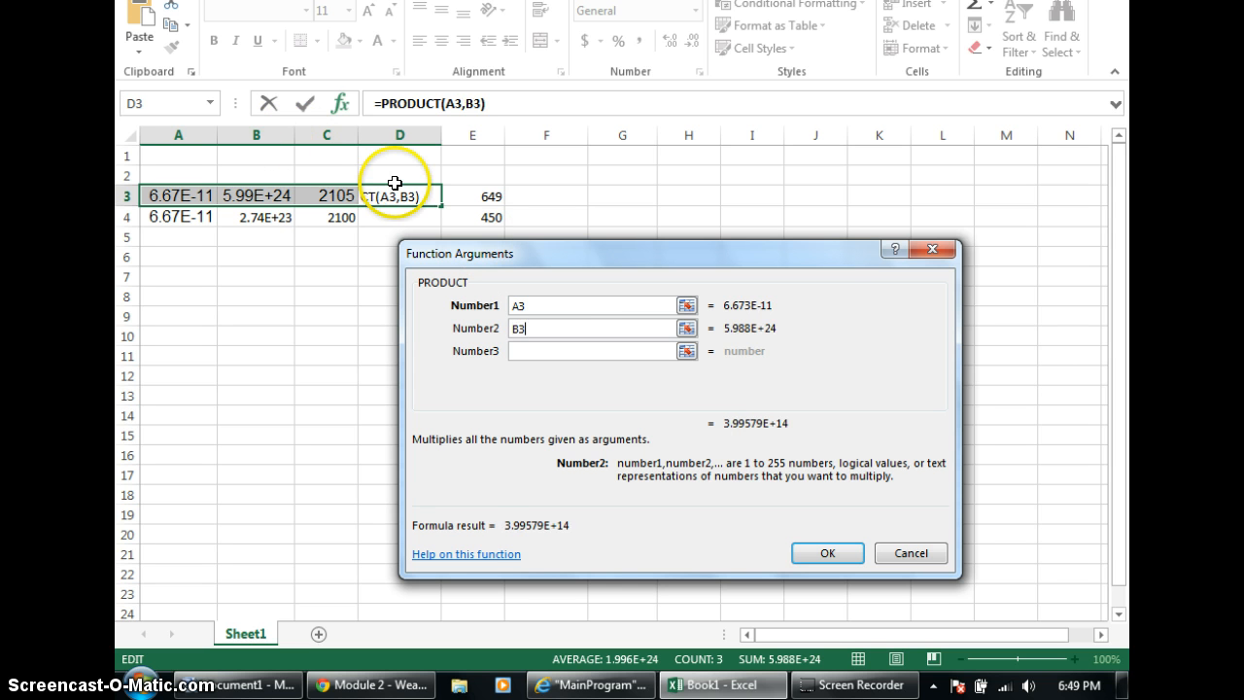
key("Tab")
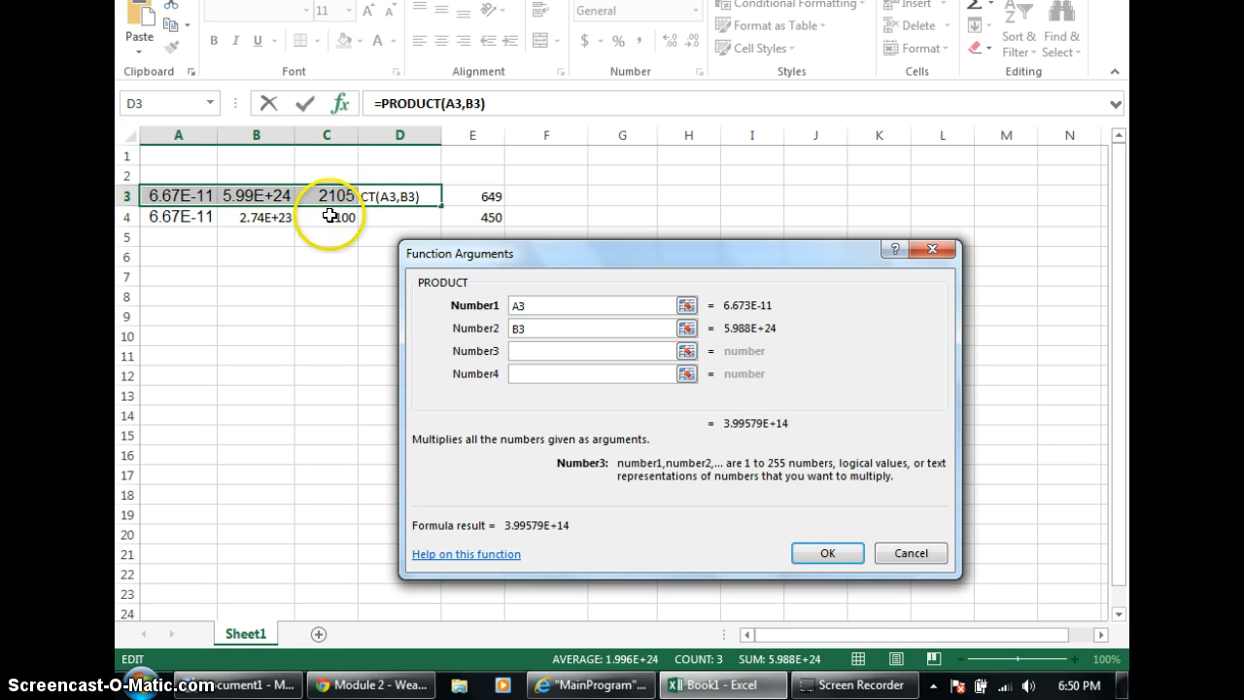
type("C#")
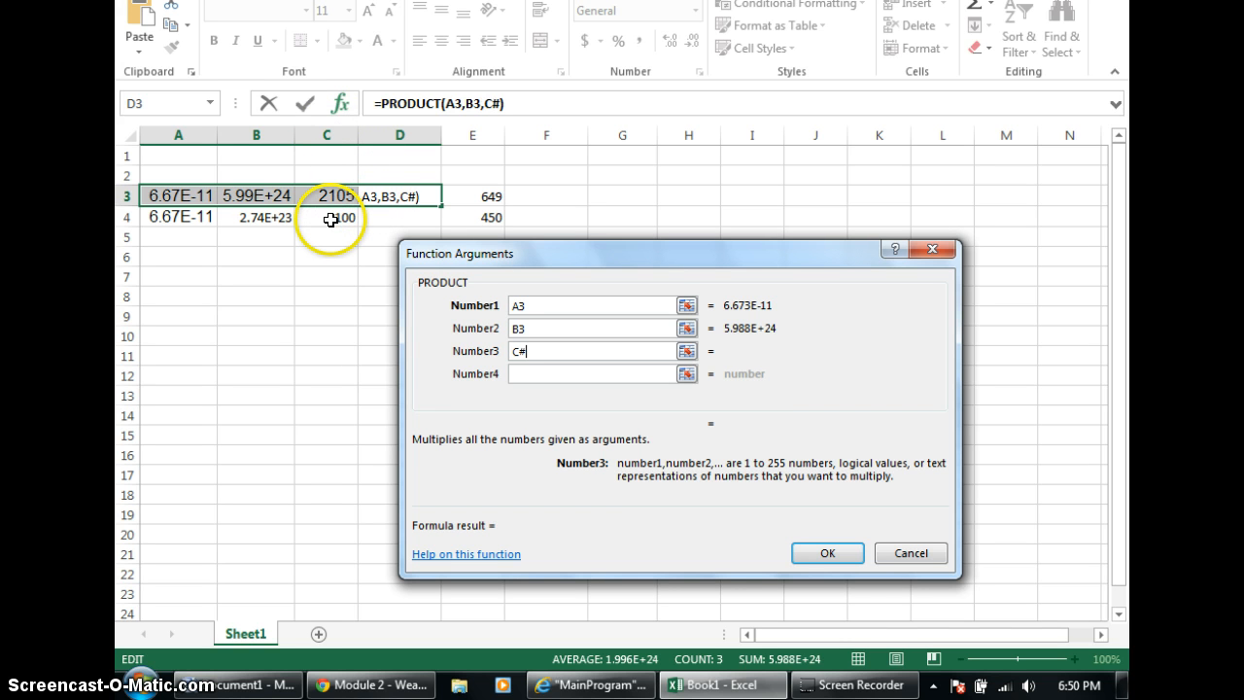
key("BackSpace")
type("3")
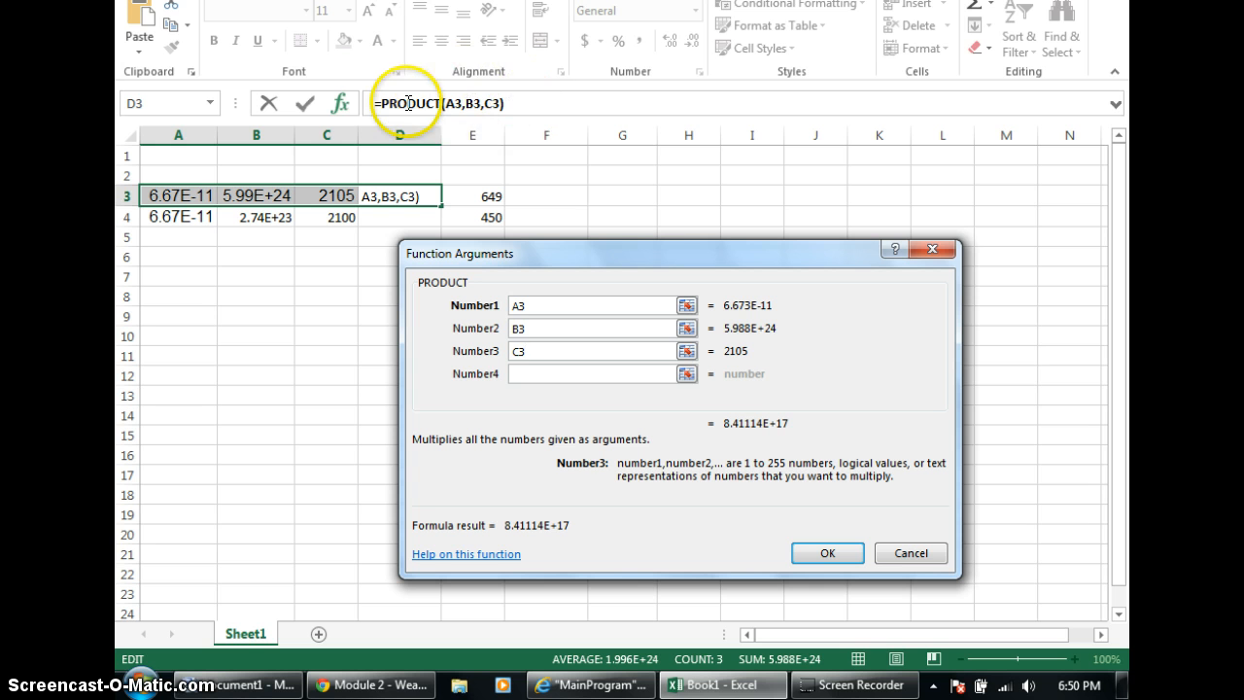
left_click(831, 549)
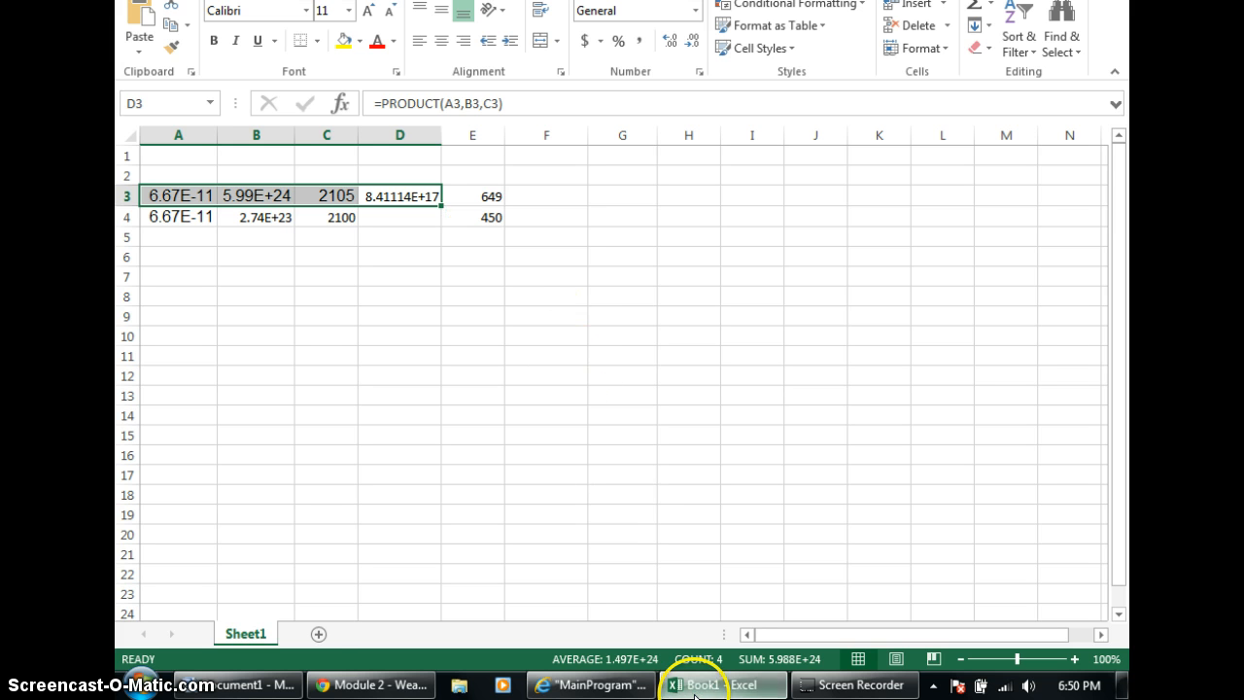
Consult the satellite altitude formula in Chrome, return to Excel and insert the QUOTIENT function in cell F3.
left_click(313, 687)
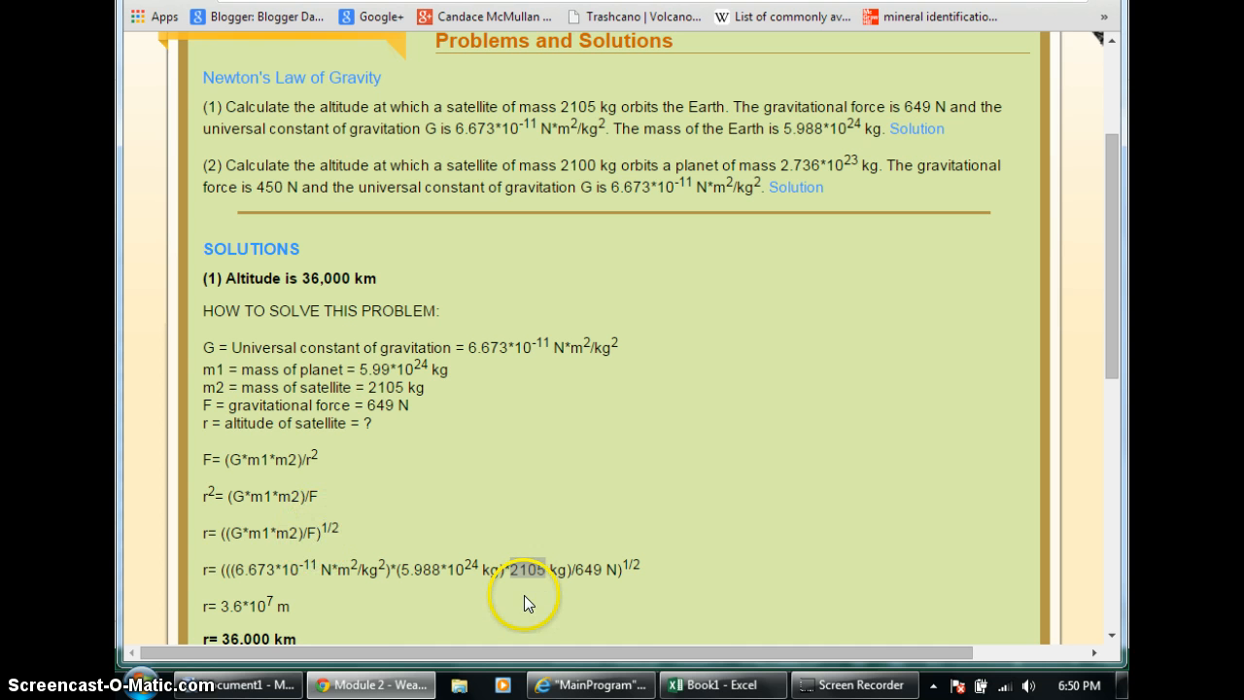
left_click(709, 684)
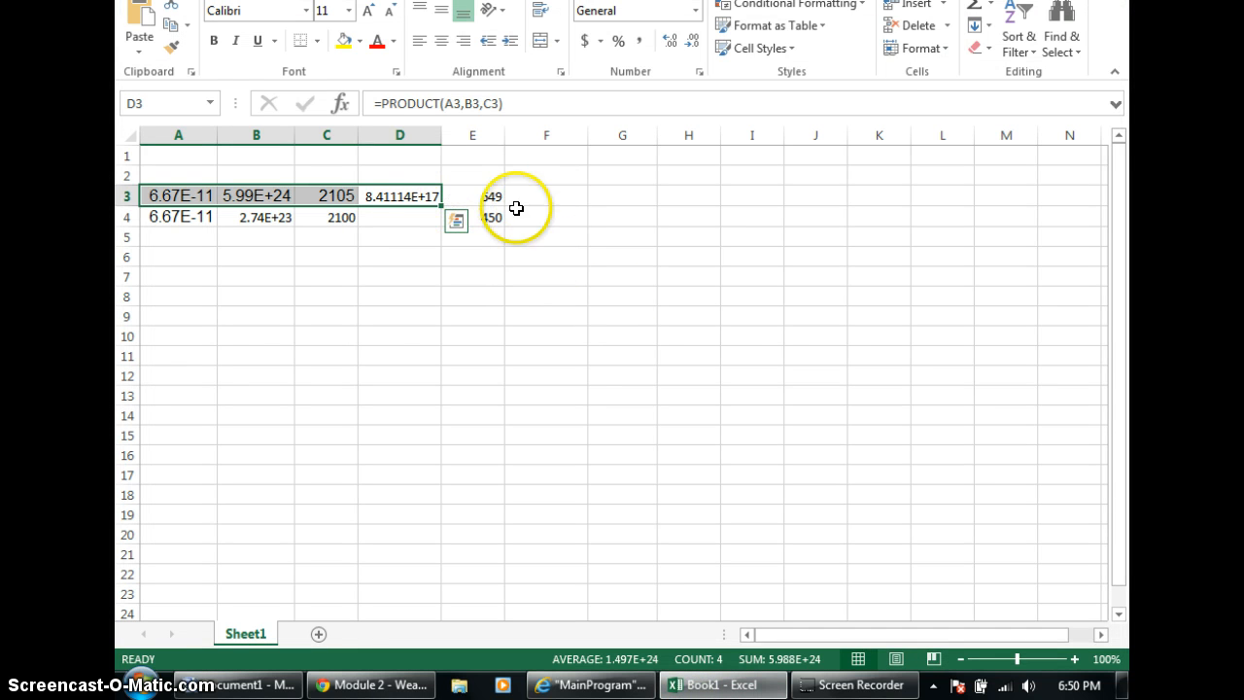
left_click(410, 243)
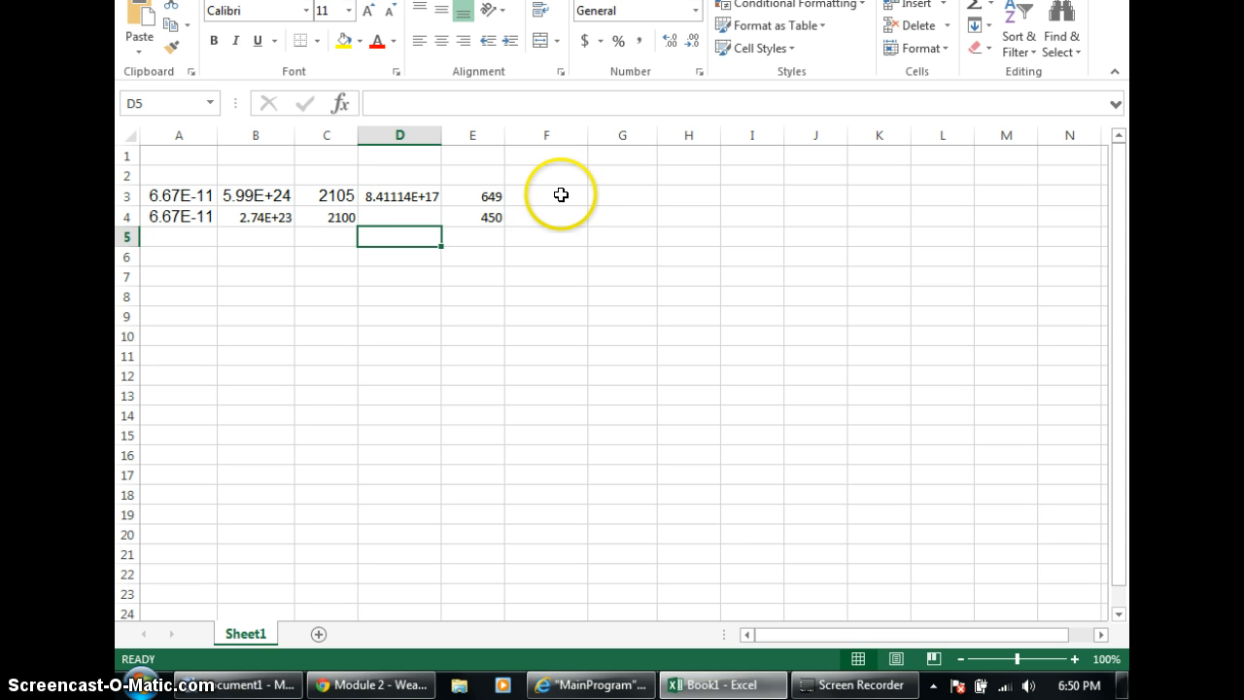
left_click_drag(559, 194, 395, 193)
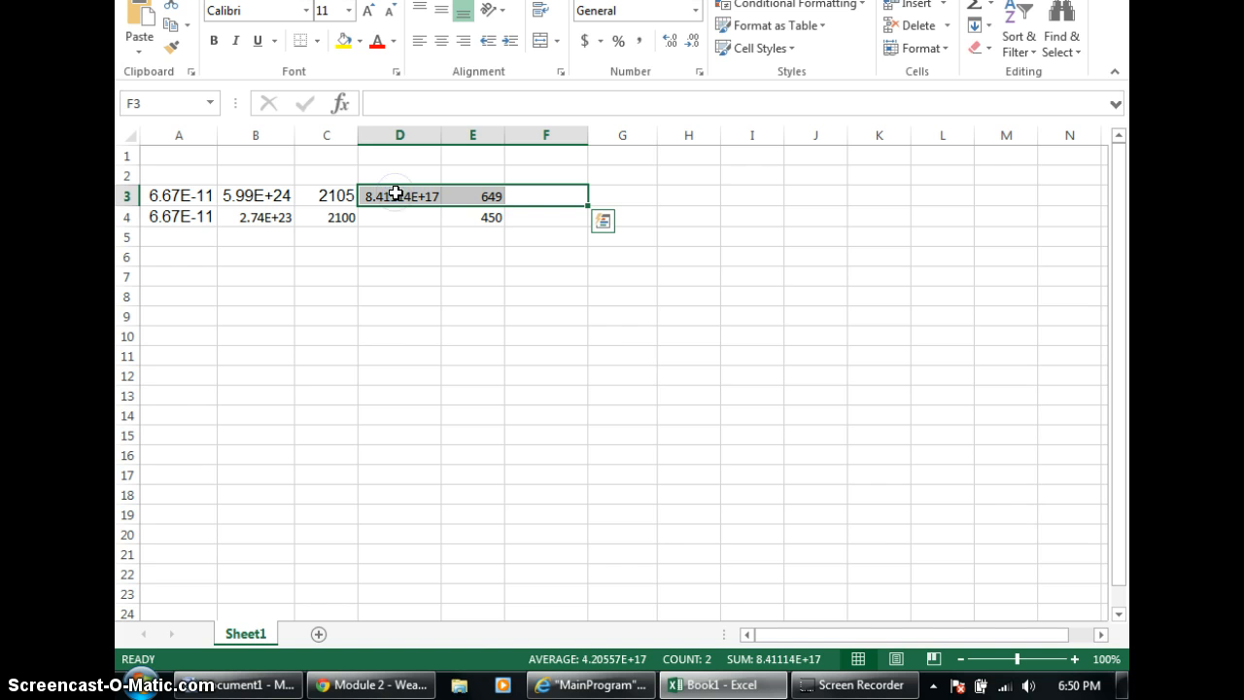
left_click(339, 103)
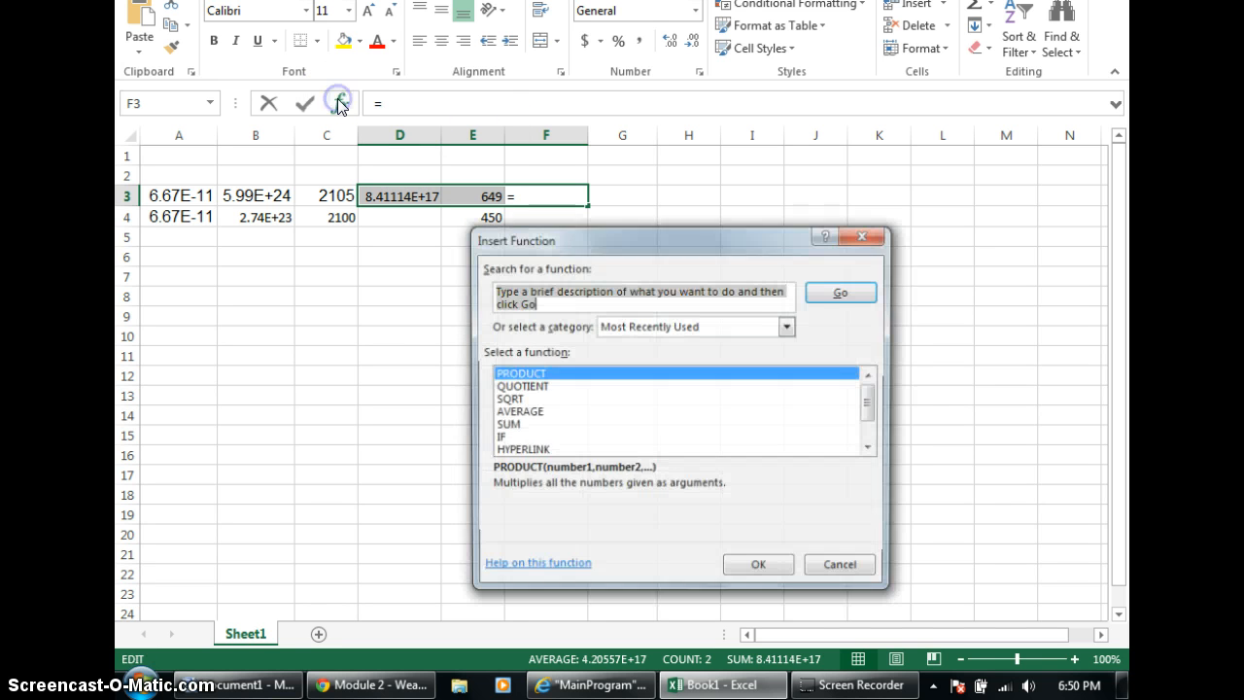
left_click(535, 385)
left_click(747, 567)
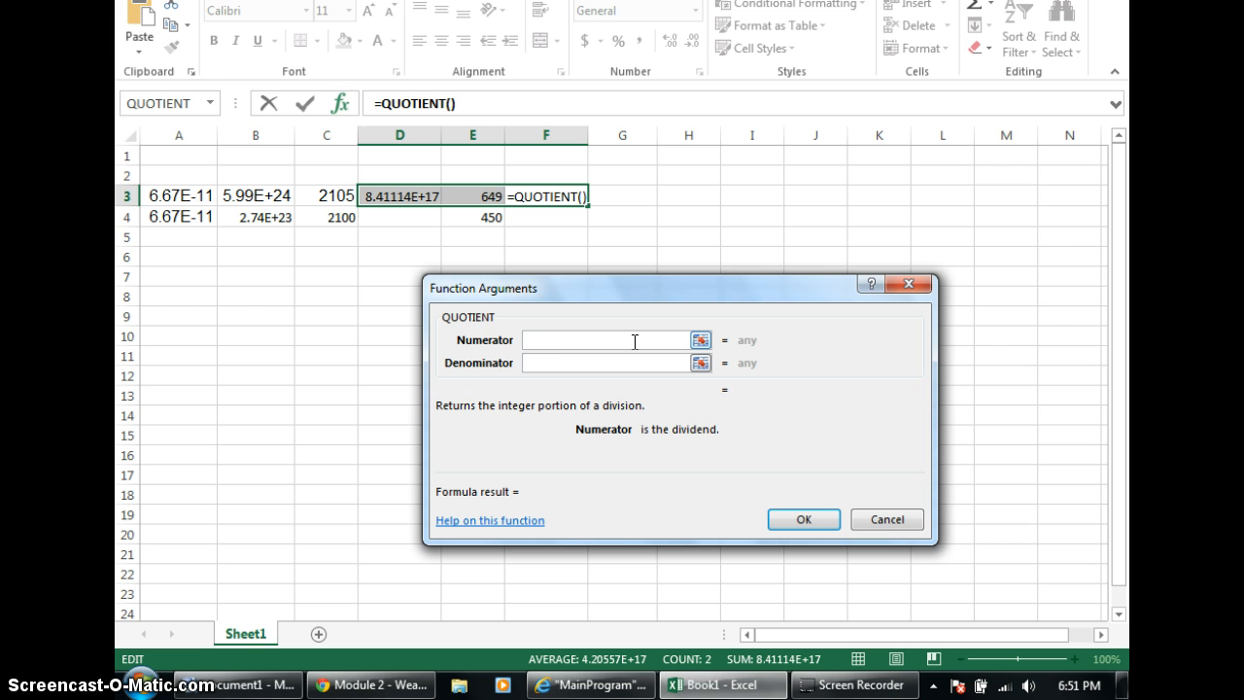
Set the QUOTIENT numerator to D3 and the denominator to E3, and accept the formula in F3.
type("D4")
key("BackSpace")
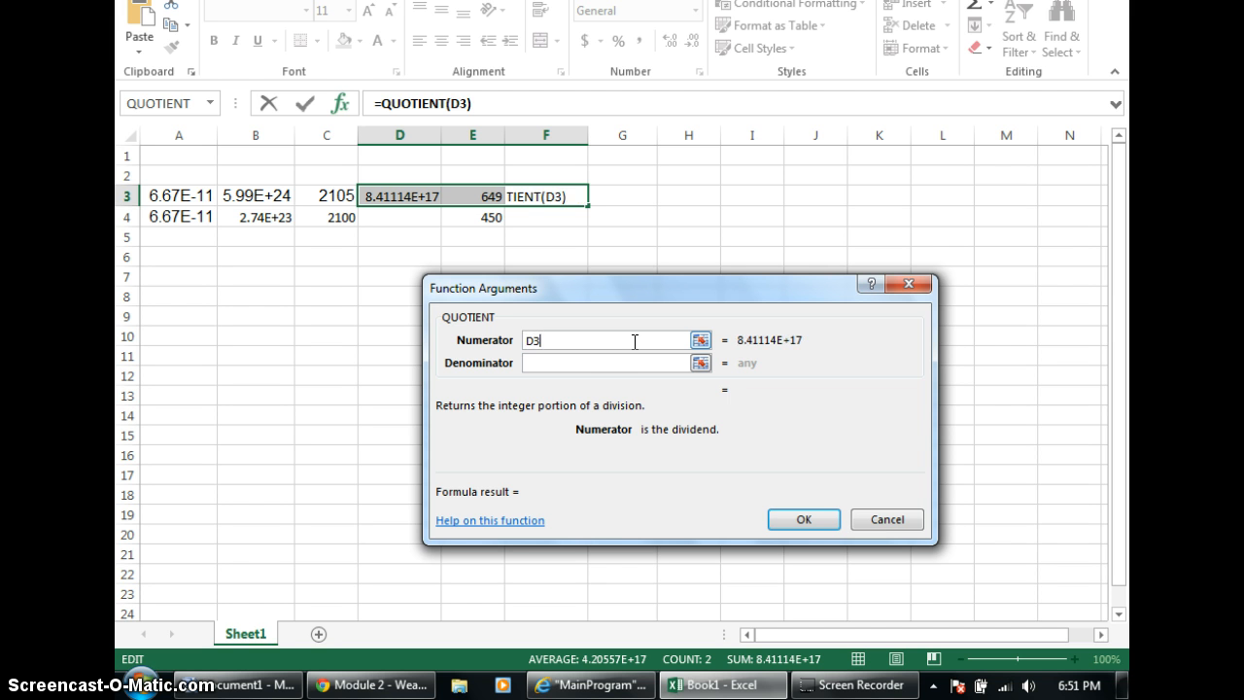
key("Tab")
type("E3")
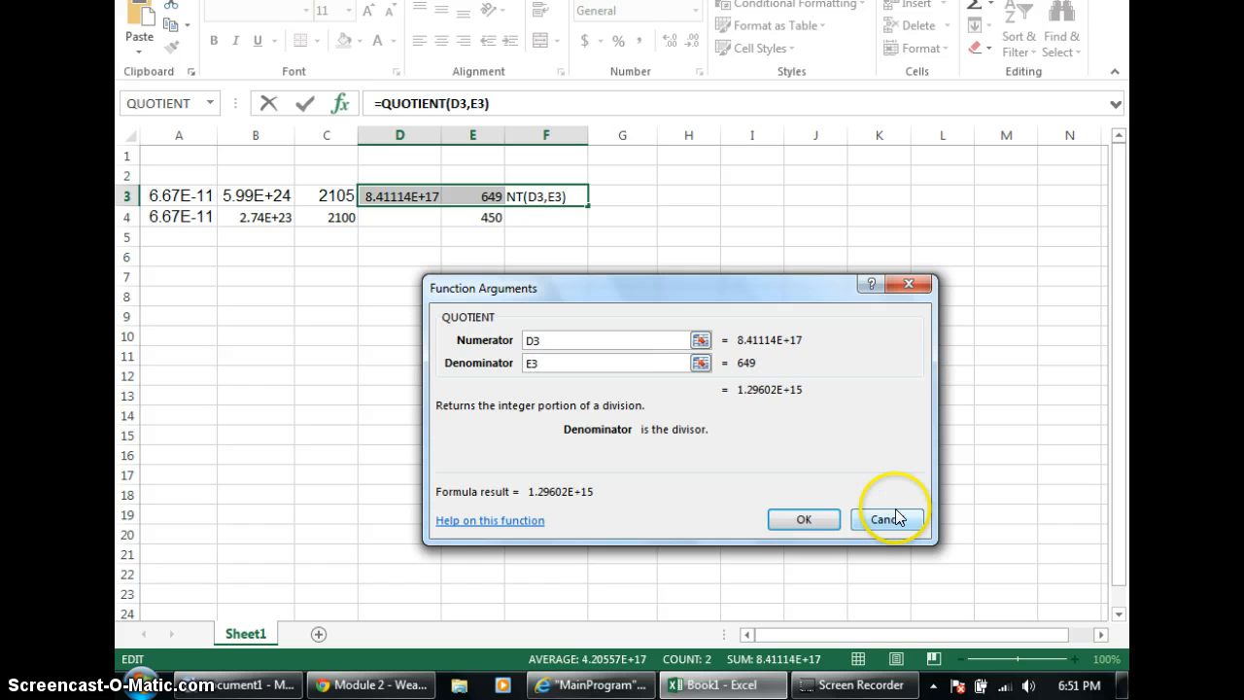
left_click(776, 511)
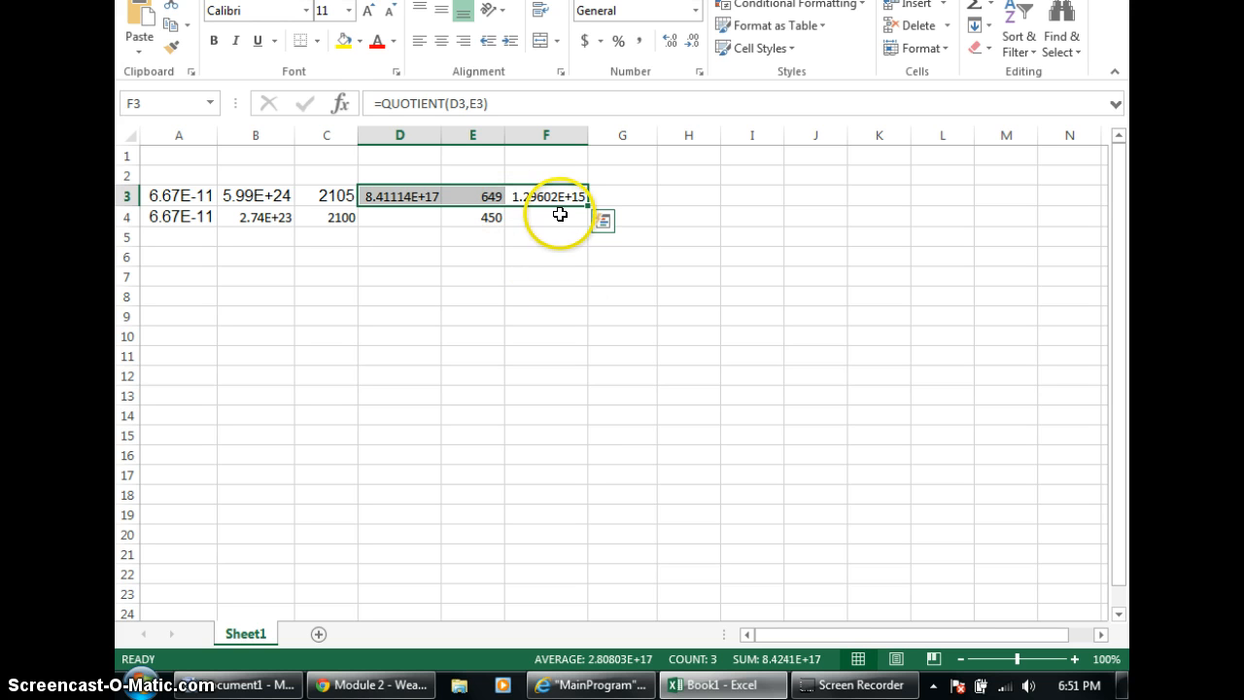
Switch to Chrome and consult the worked altitude solution on the Newton's Law of Gravity page.
left_click(316, 686)
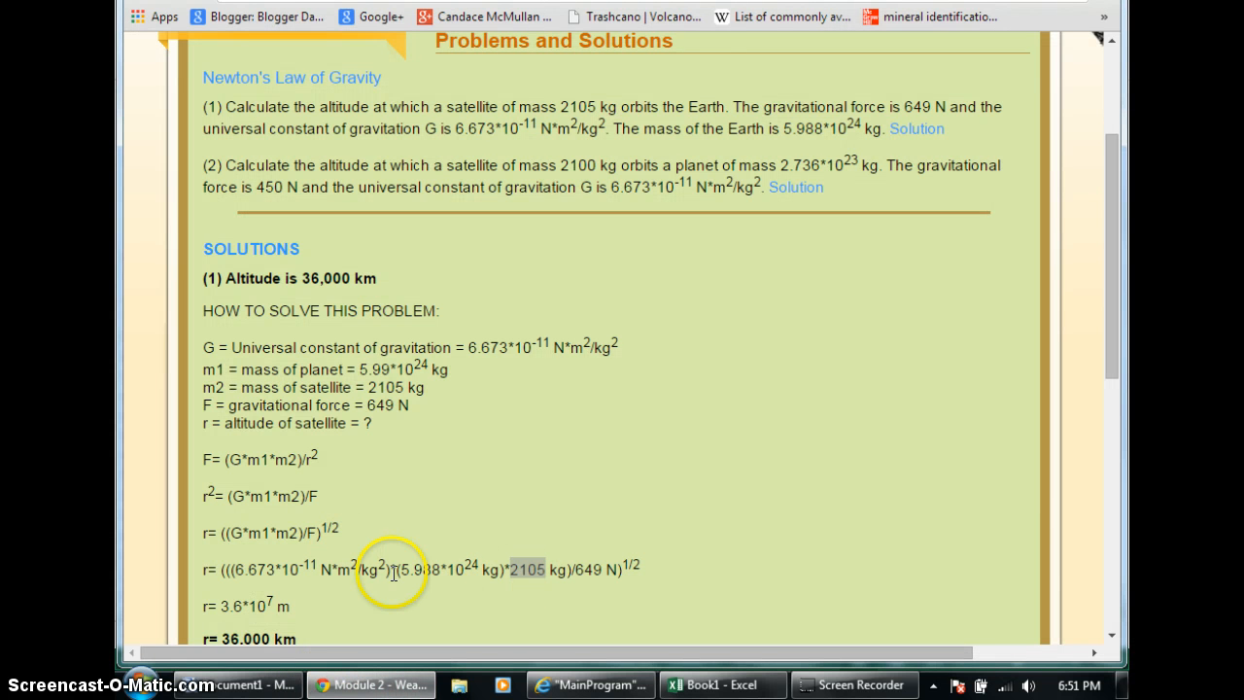